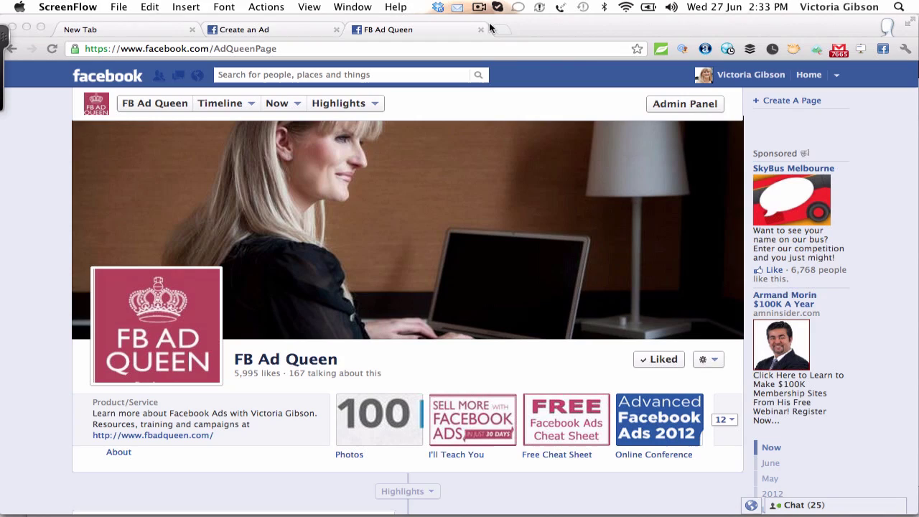
Step: Scroll through the FB Ad Queen page timeline, loading more of its stories
{"action": "scroll", "coordinate": [506, 154], "scroll_direction": "down", "scroll_amount": 5}
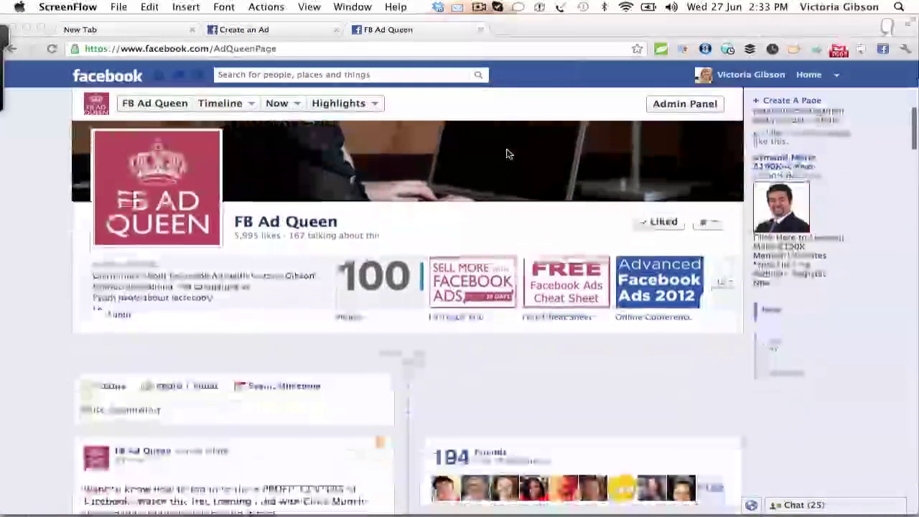
{"action": "scroll", "coordinate": [506, 153], "scroll_direction": "down", "scroll_amount": 8}
{"action": "scroll", "coordinate": [507, 154], "scroll_direction": "down", "scroll_amount": 12}
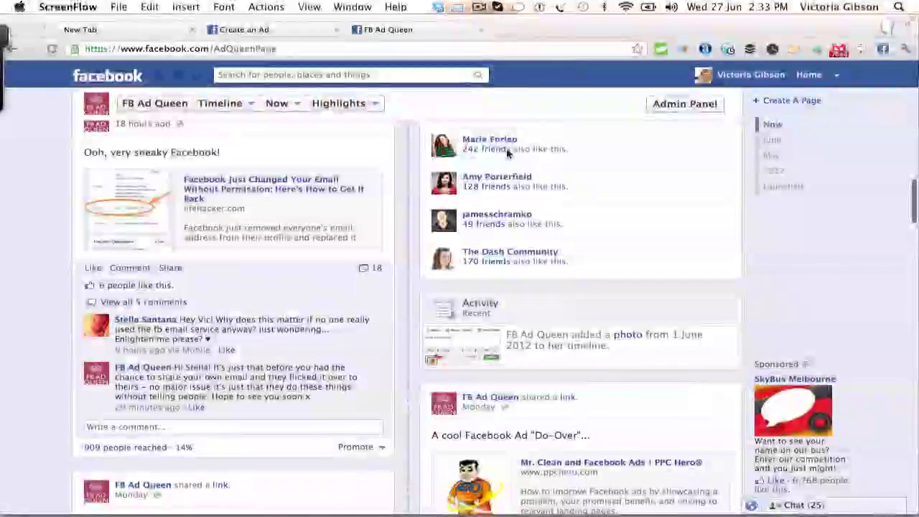
{"action": "scroll", "coordinate": [507, 154], "scroll_direction": "down", "scroll_amount": 4}
{"action": "scroll", "coordinate": [507, 154], "scroll_direction": "down", "scroll_amount": 10}
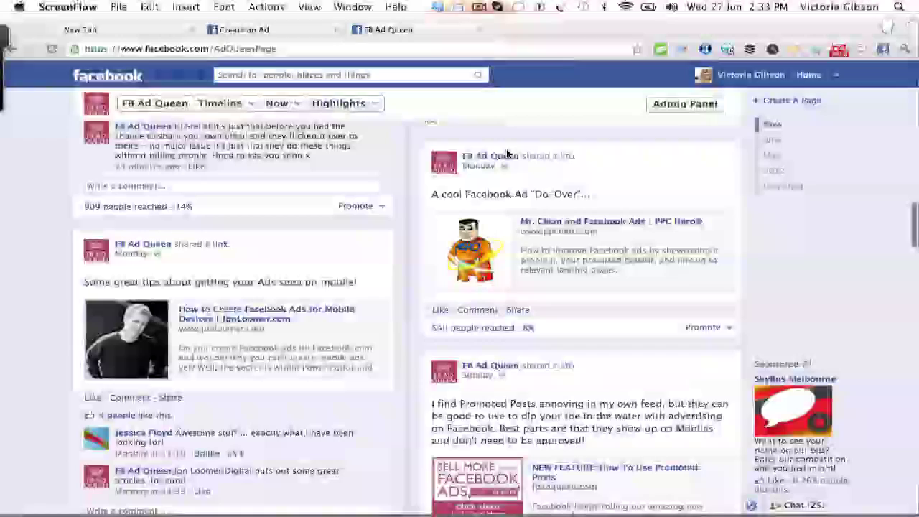
{"action": "scroll", "coordinate": [508, 154], "scroll_direction": "down", "scroll_amount": 10}
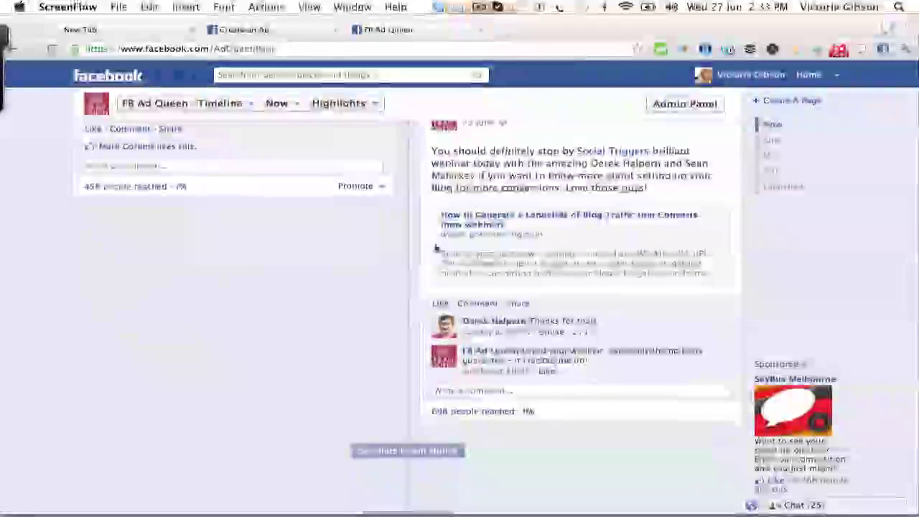
{"action": "left_click", "coordinate": [424, 452]}
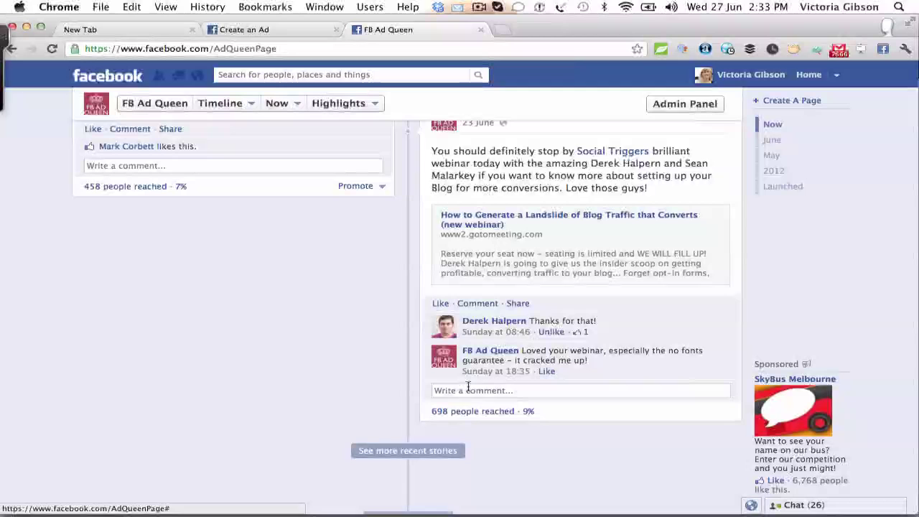
{"action": "scroll", "coordinate": [276, 382], "scroll_direction": "down", "scroll_amount": 1}
{"action": "scroll", "coordinate": [277, 385], "scroll_direction": "down", "scroll_amount": 5}
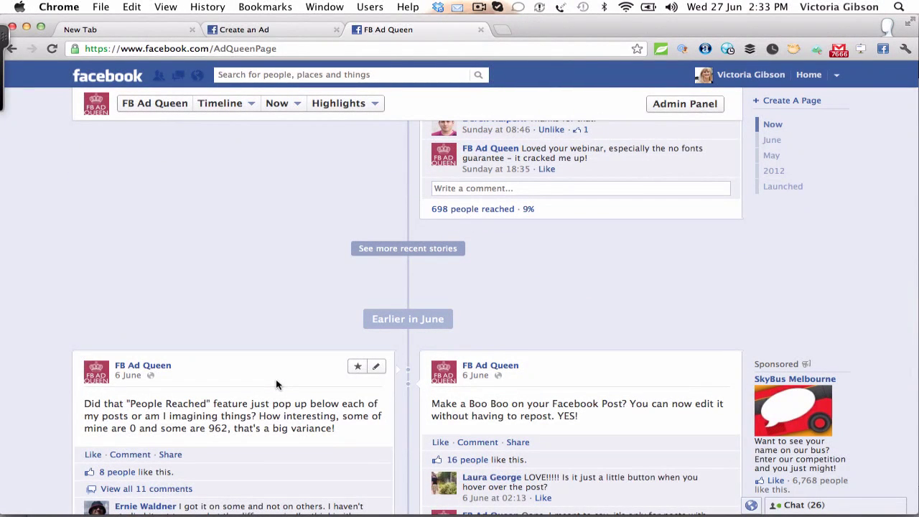
{"action": "scroll", "coordinate": [276, 385], "scroll_direction": "down", "scroll_amount": 4}
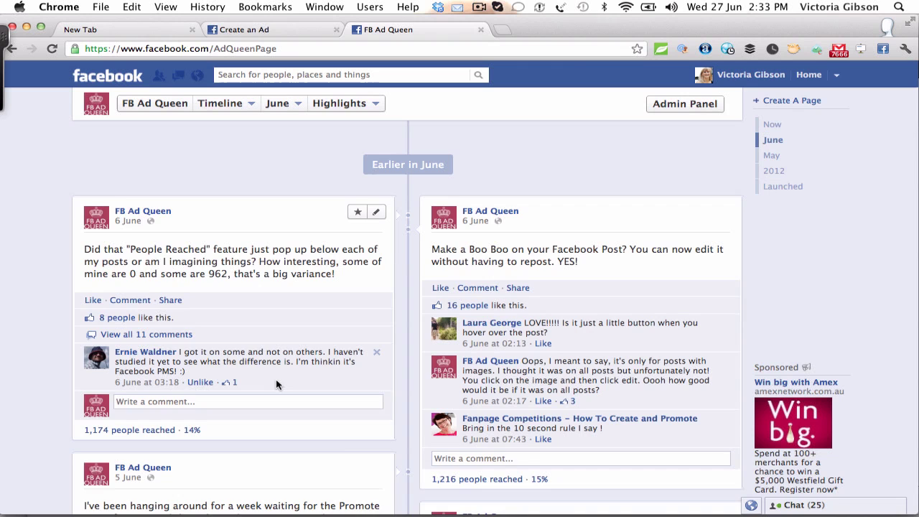
{"action": "scroll", "coordinate": [276, 385], "scroll_direction": "up", "scroll_amount": 5}
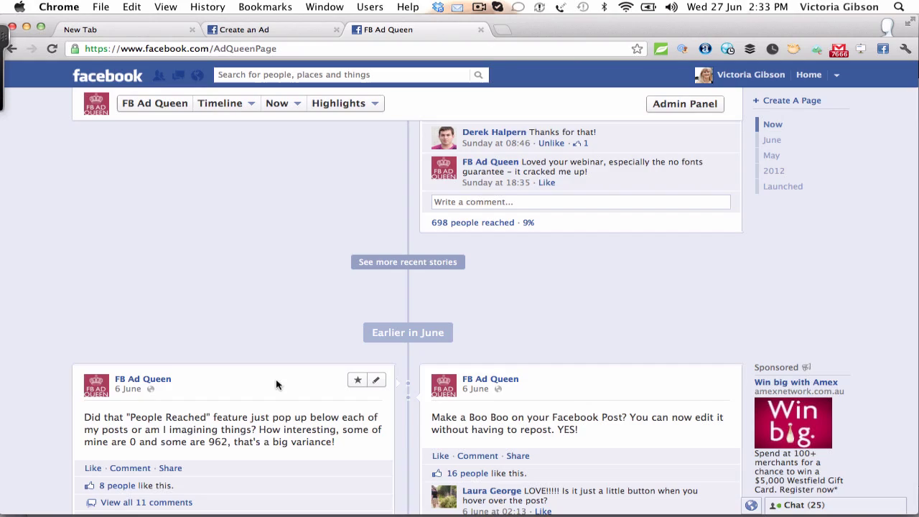
{"action": "scroll", "coordinate": [276, 385], "scroll_direction": "down", "scroll_amount": 10}
{"action": "scroll", "coordinate": [276, 385], "scroll_direction": "down", "scroll_amount": 10}
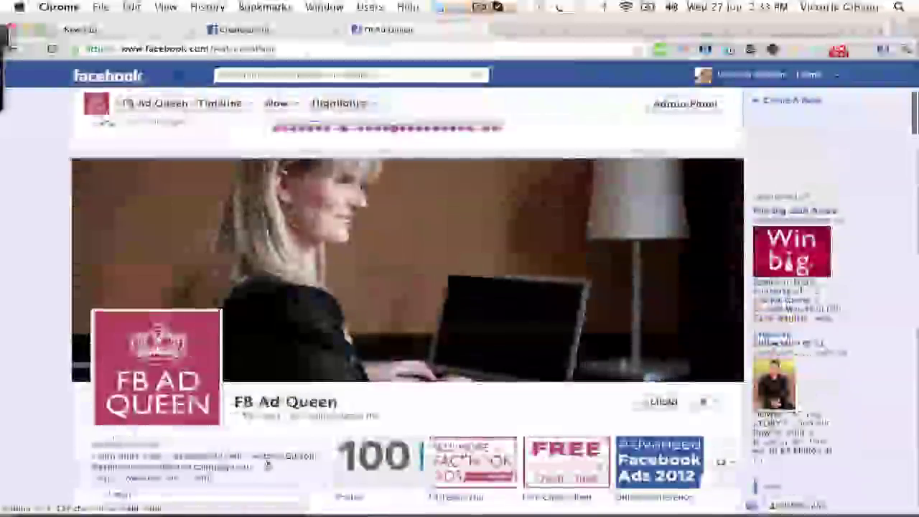
{"action": "scroll", "coordinate": [267, 465], "scroll_direction": "down", "scroll_amount": 2}
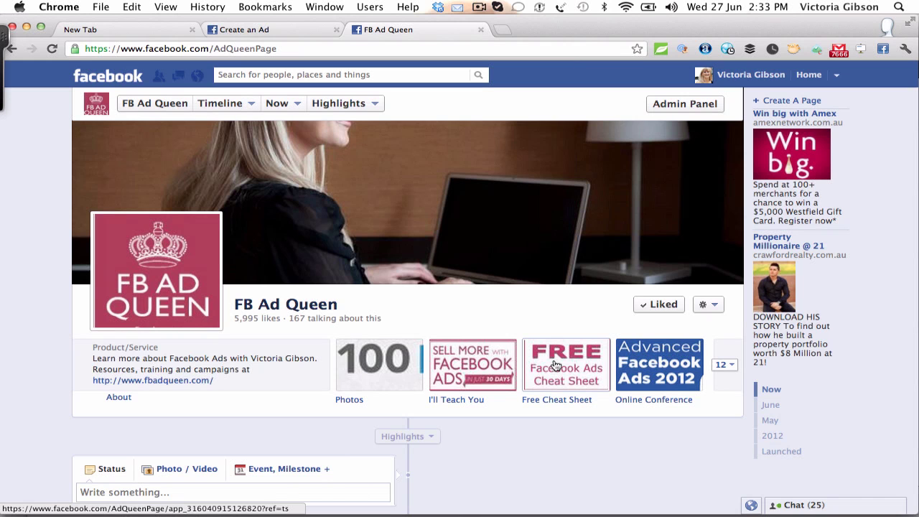
{"action": "scroll", "coordinate": [554, 365], "scroll_direction": "down", "scroll_amount": 5}
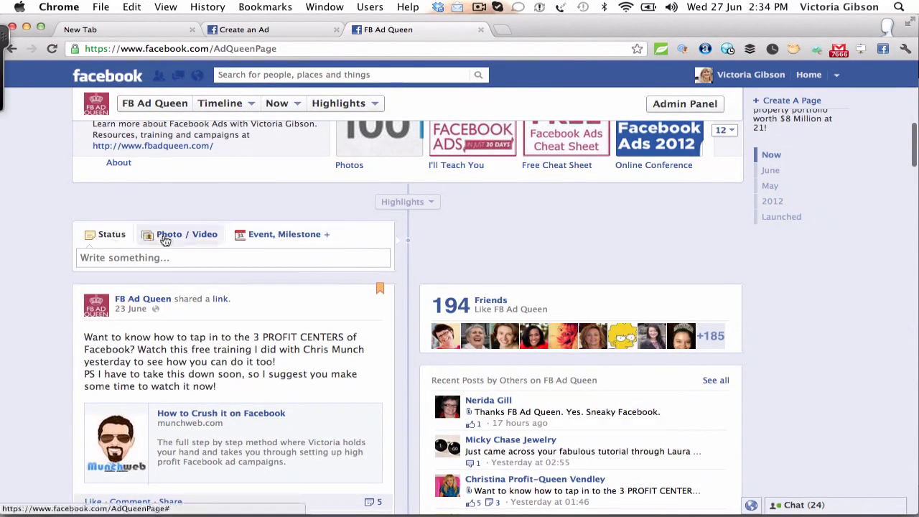
Step: Write the status 'Have you seen the latest Timeline Covers, I can help you create some great ones too!' and start a new line
{"action": "left_click", "coordinate": [96, 258]}
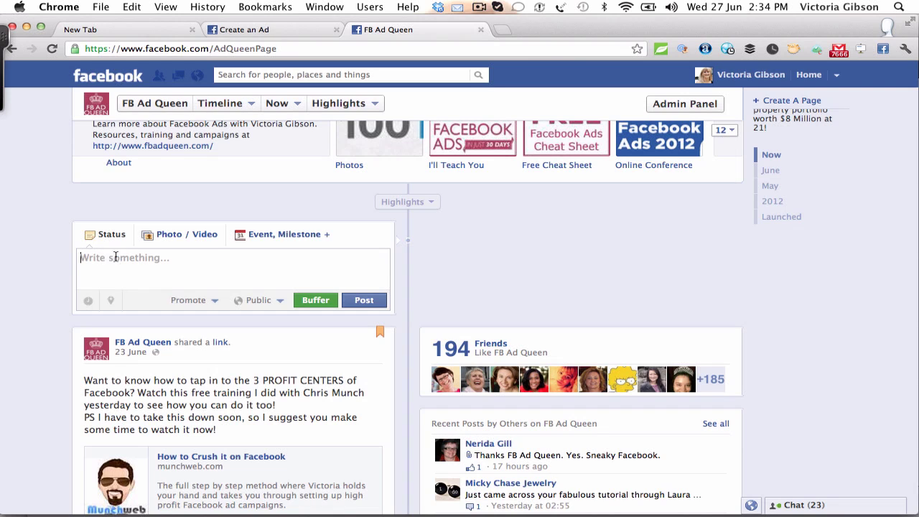
{"action": "left_click", "coordinate": [282, 266]}
{"action": "type", "text": "Have "}
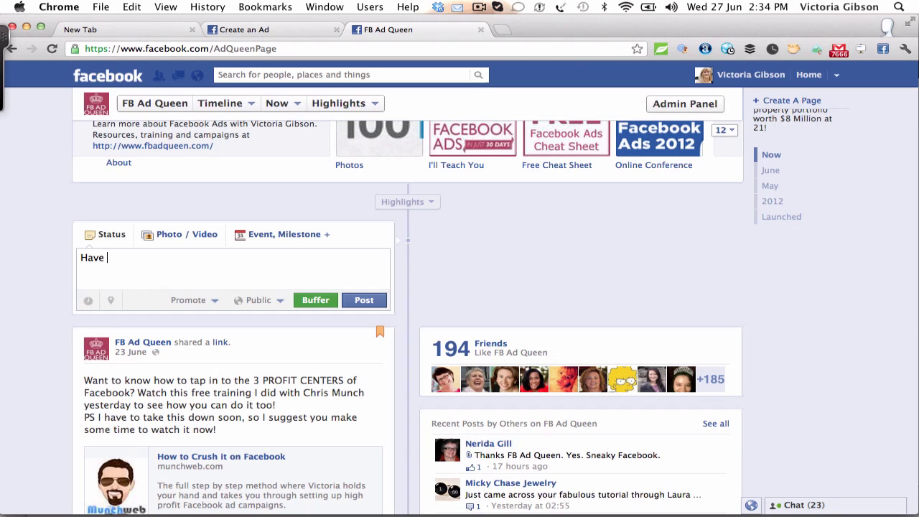
{"action": "type", "text": "you seen the latest "}
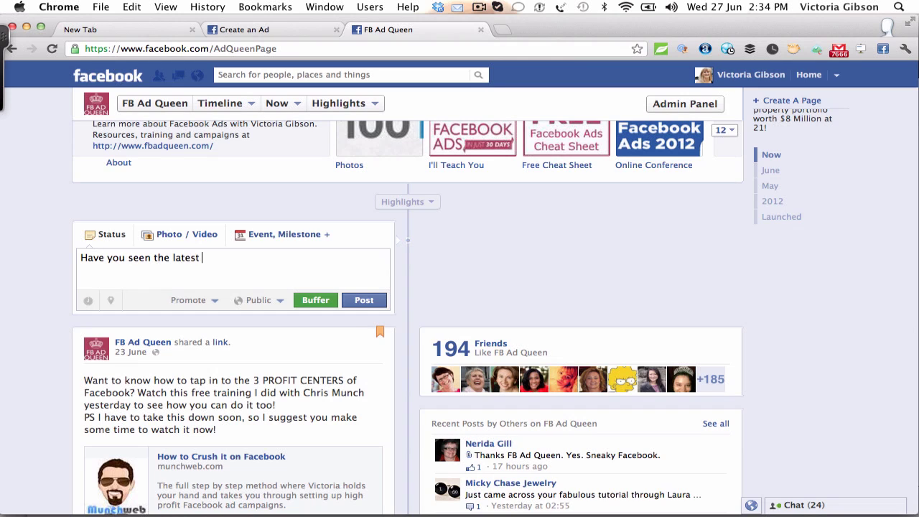
{"action": "type", "text": "Timeline Covers , I can hel"}
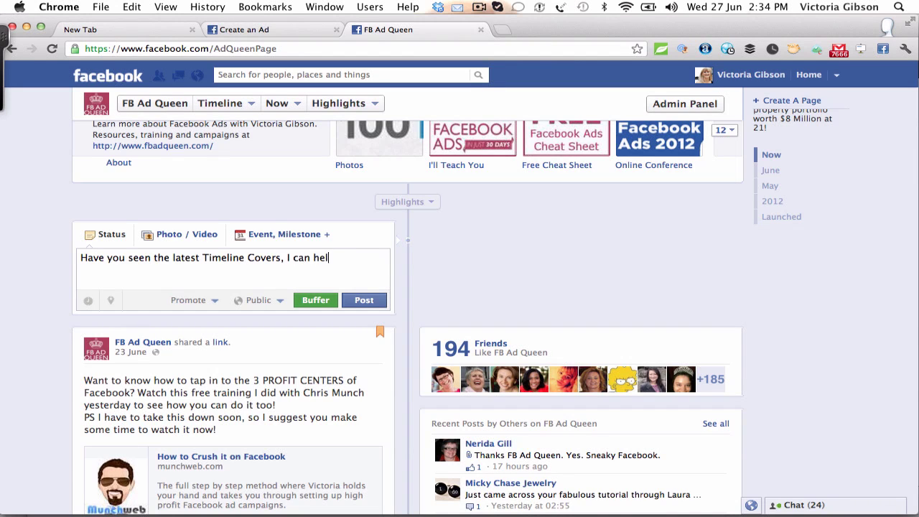
{"action": "type", "text": "p you create "}
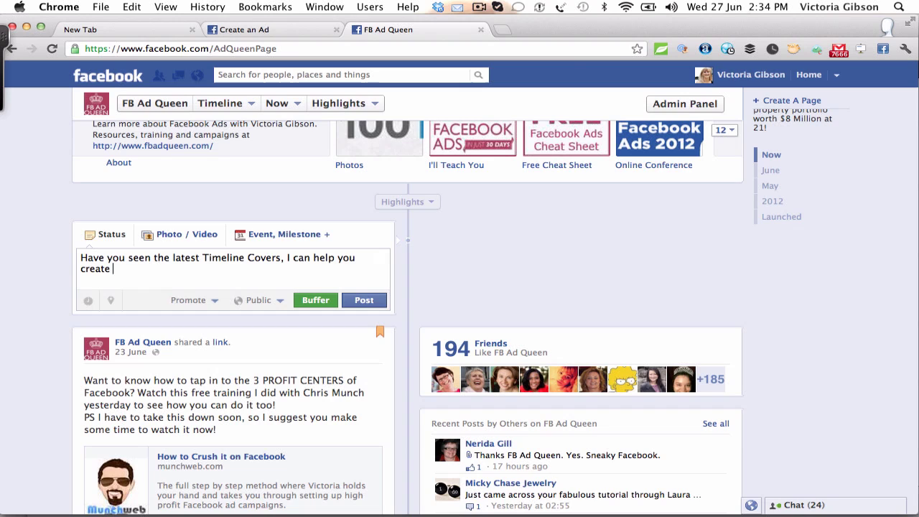
{"action": "type", "text": "some grea"}
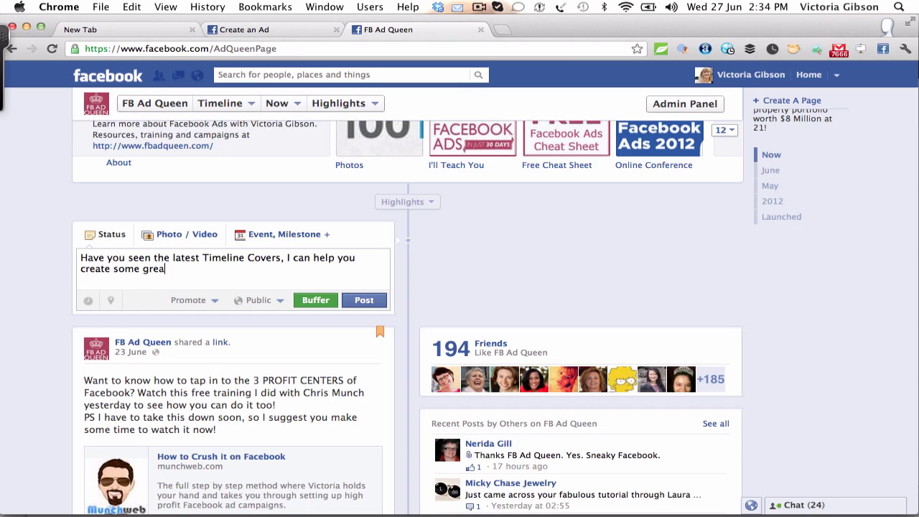
{"action": "type", "text": "t ones too!"}
{"action": "key", "text": "Return"}
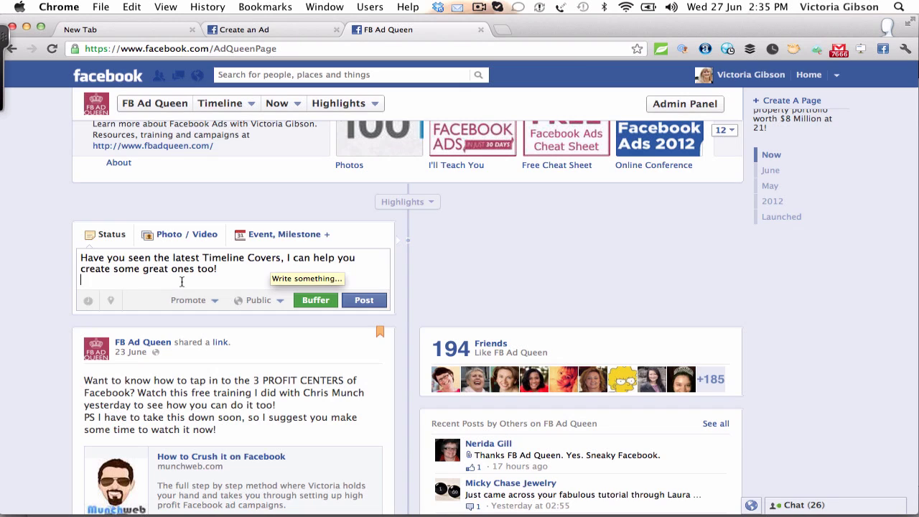
{"action": "type", "text": "http"}
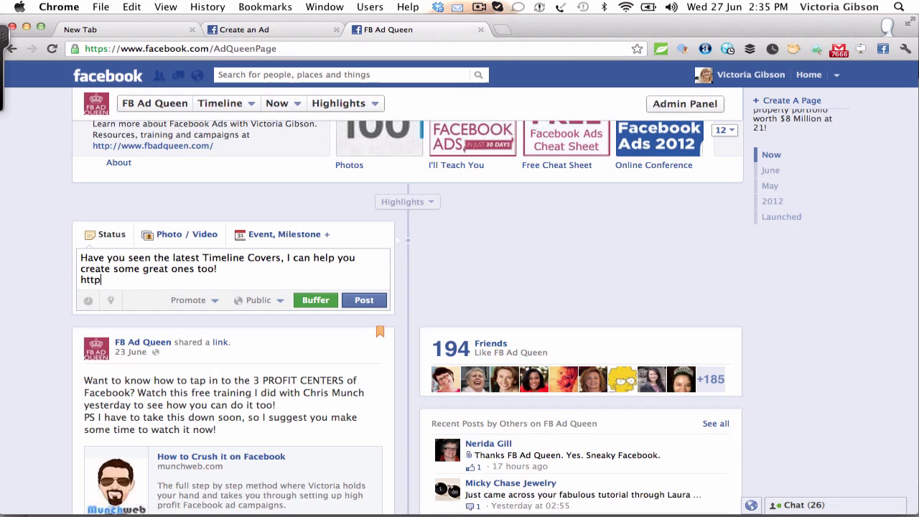
{"action": "type", "text": "://www.fbadqueen"}
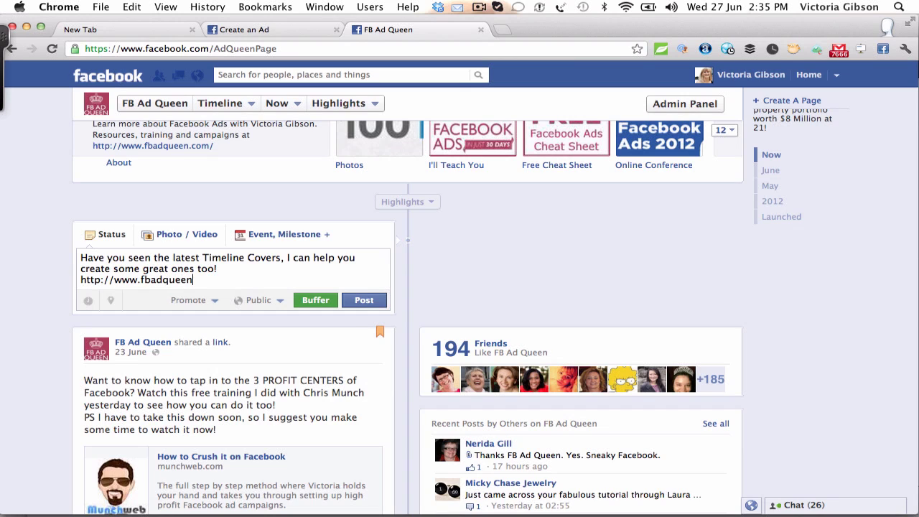
{"action": "type", "text": ".com"}
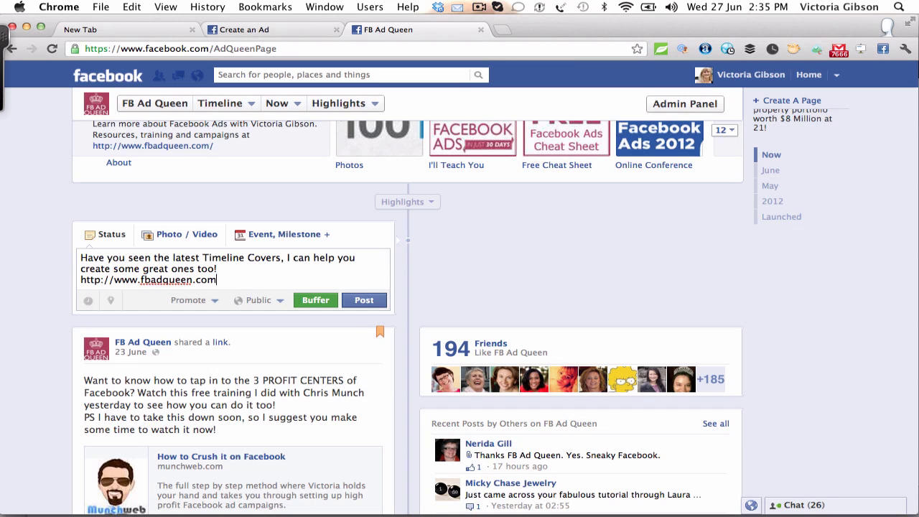
{"action": "left_click", "coordinate": [172, 241]}
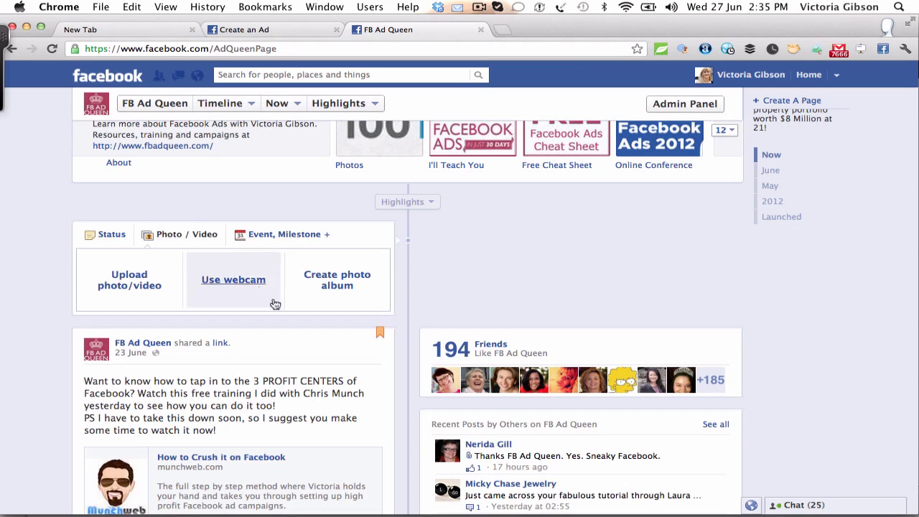
{"action": "scroll", "coordinate": [255, 328], "scroll_direction": "down", "scroll_amount": 10}
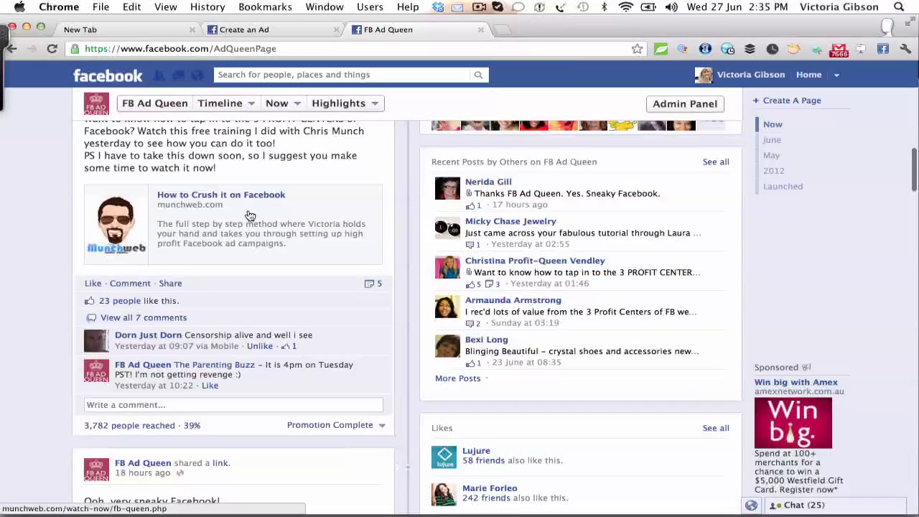
{"action": "scroll", "coordinate": [249, 213], "scroll_direction": "down", "scroll_amount": 5}
{"action": "scroll", "coordinate": [250, 216], "scroll_direction": "up", "scroll_amount": 6}
{"action": "scroll", "coordinate": [249, 214], "scroll_direction": "up", "scroll_amount": 2}
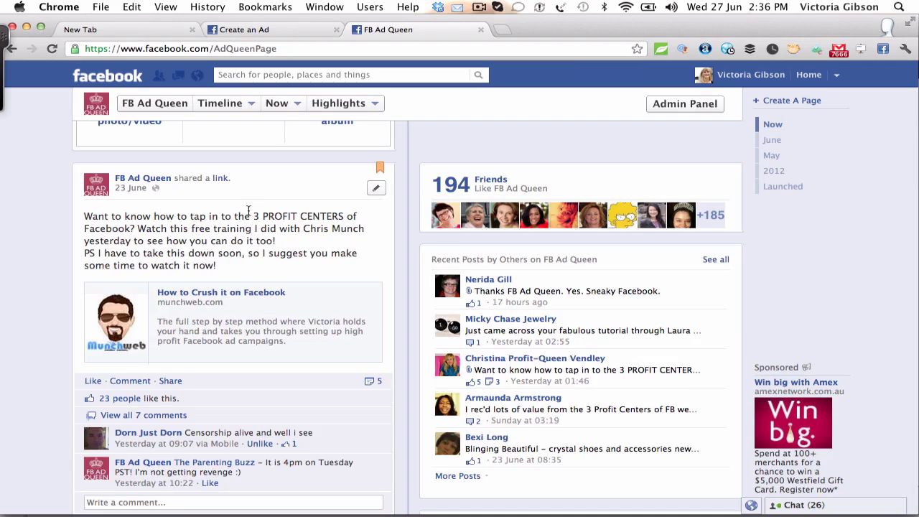
{"action": "scroll", "coordinate": [249, 214], "scroll_direction": "up", "scroll_amount": 8}
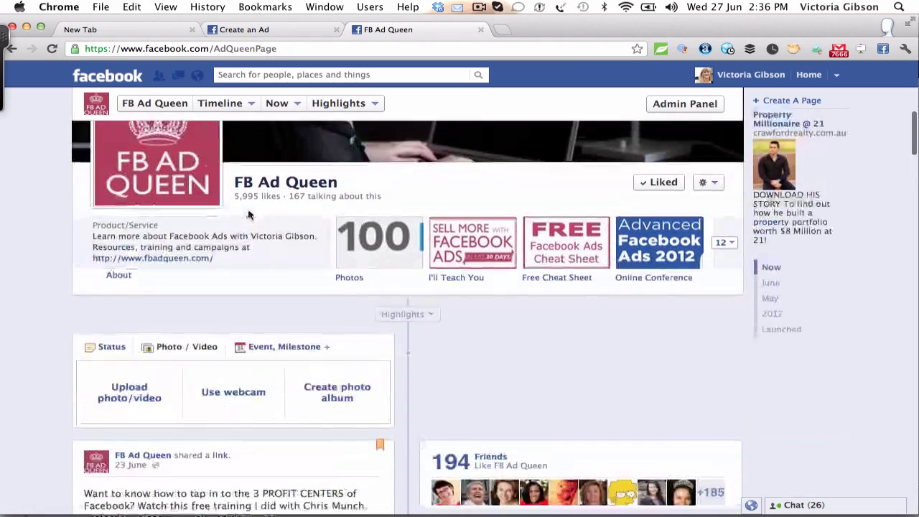
{"action": "scroll", "coordinate": [249, 214], "scroll_direction": "up", "scroll_amount": 1}
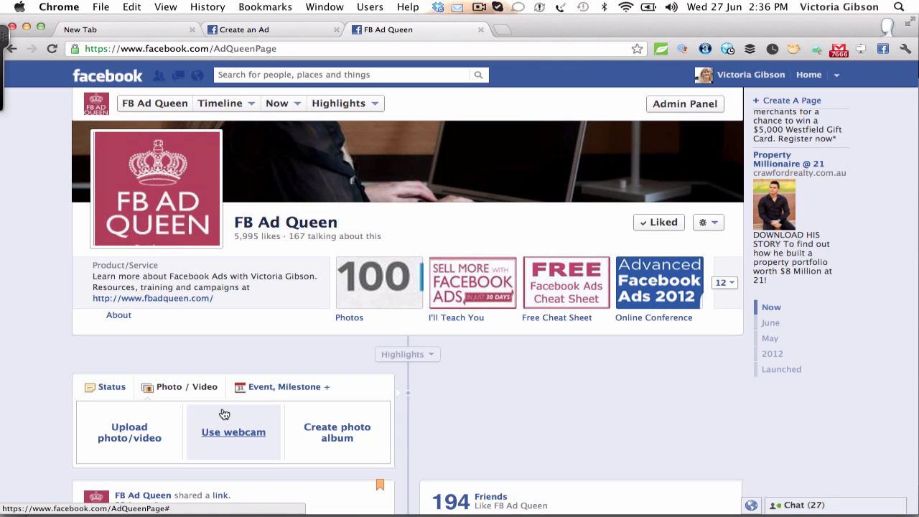
Step: Start an ad promoting a specific Easy As Pie post, with most-recent auto-promotion off, and list its posts
{"action": "left_click", "coordinate": [270, 31]}
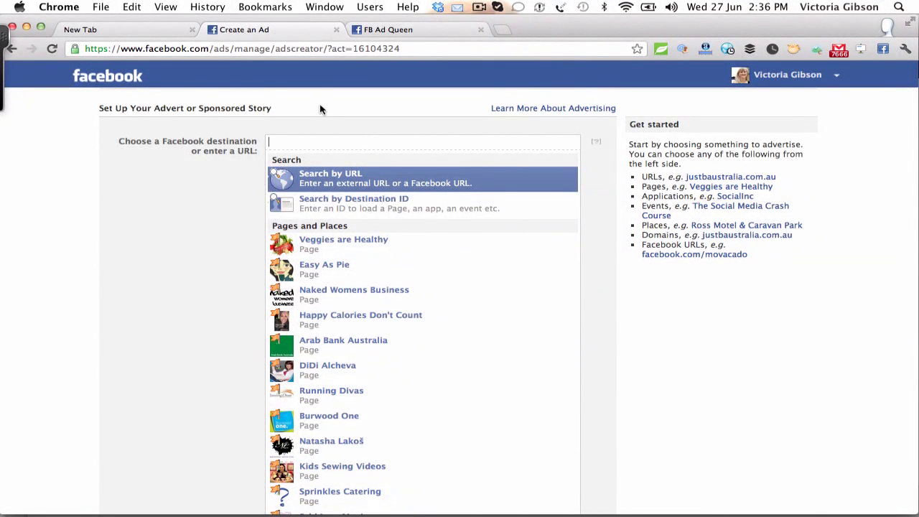
{"action": "left_click", "coordinate": [339, 266]}
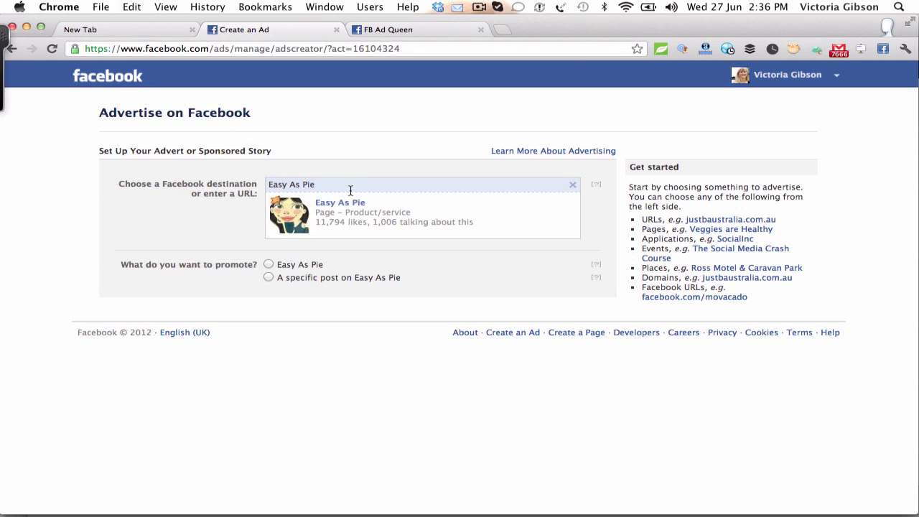
{"action": "left_click", "coordinate": [268, 277]}
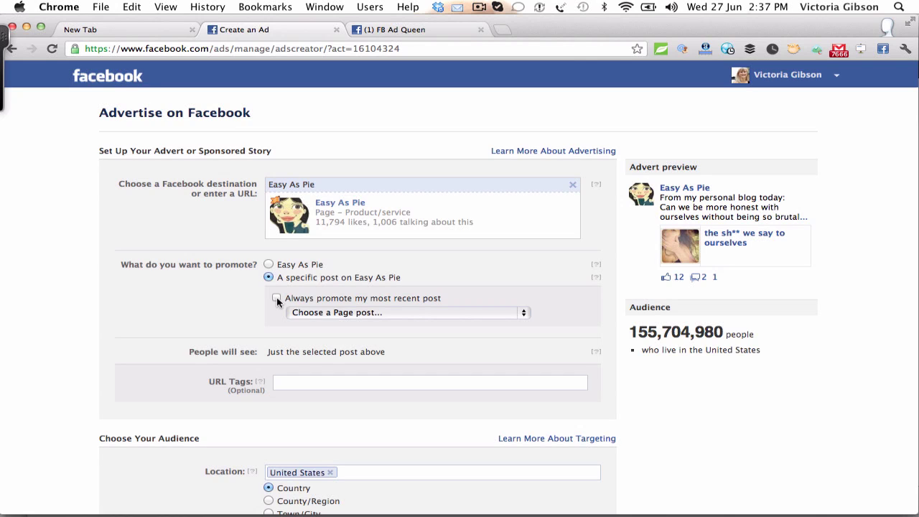
{"action": "left_click", "coordinate": [277, 298]}
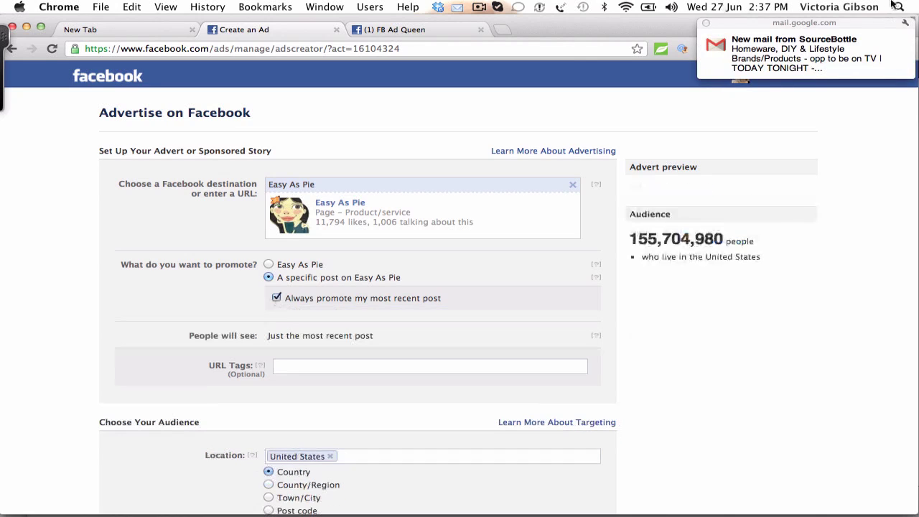
{"action": "left_click", "coordinate": [706, 25]}
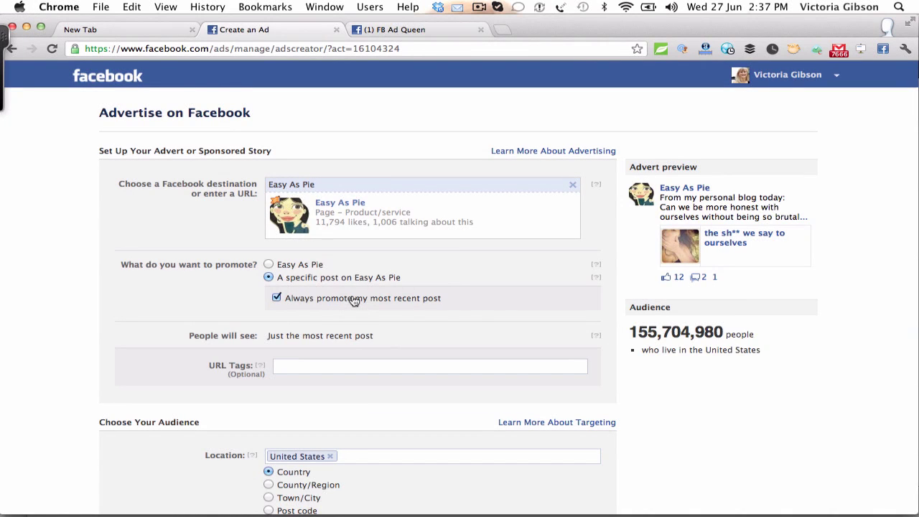
{"action": "left_click", "coordinate": [276, 297]}
{"action": "left_click", "coordinate": [506, 311]}
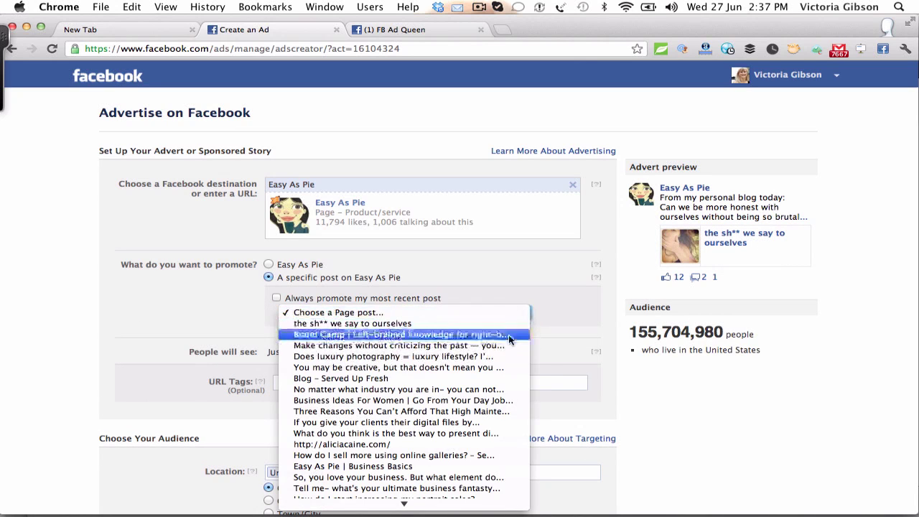
Step: Switch from the Brand Camp post to the Beginner Bliss 'don't skip Business Basics' post and check its preview link
{"action": "left_click", "coordinate": [510, 337]}
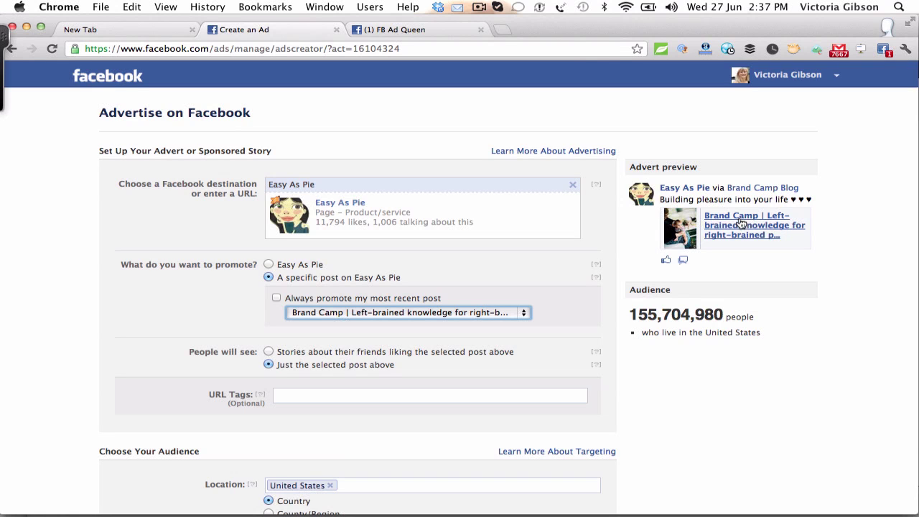
{"action": "left_click", "coordinate": [523, 313]}
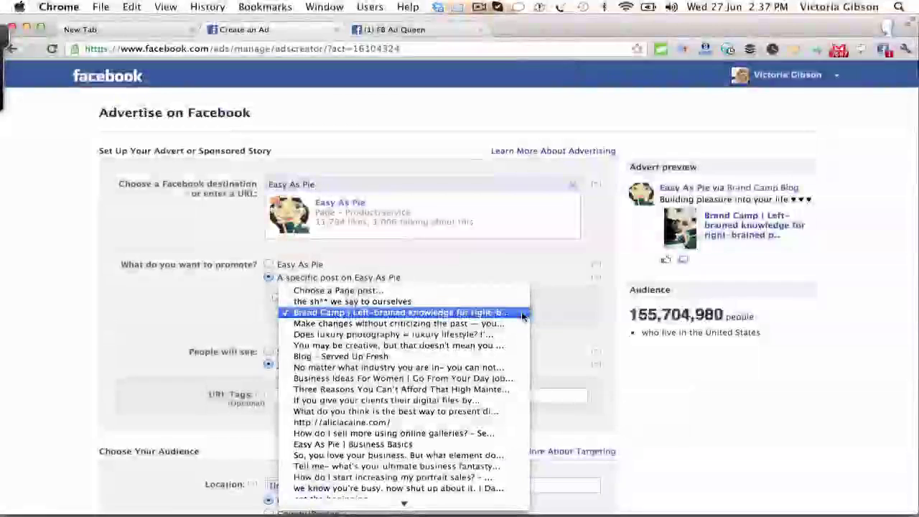
{"action": "left_click", "coordinate": [486, 347]}
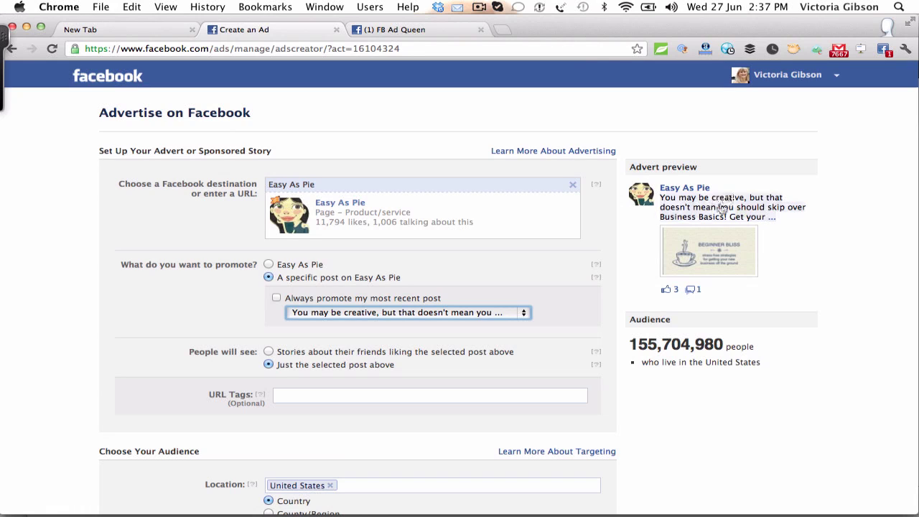
{"action": "left_click", "coordinate": [714, 212]}
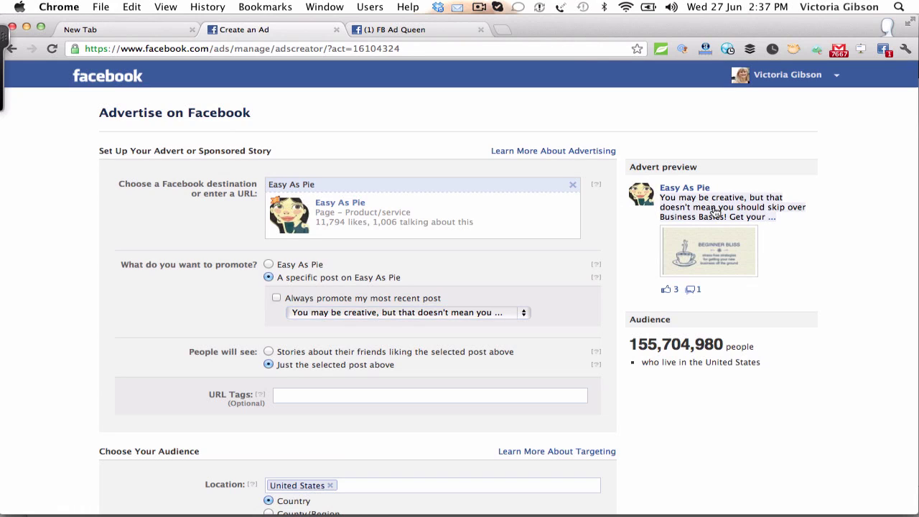
{"action": "left_click", "coordinate": [716, 213]}
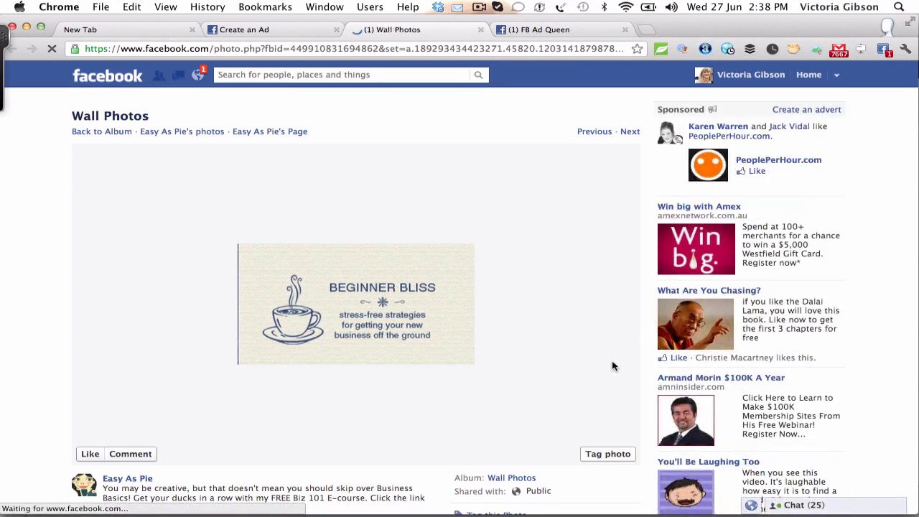
{"action": "scroll", "coordinate": [613, 366], "scroll_direction": "down", "scroll_amount": 5}
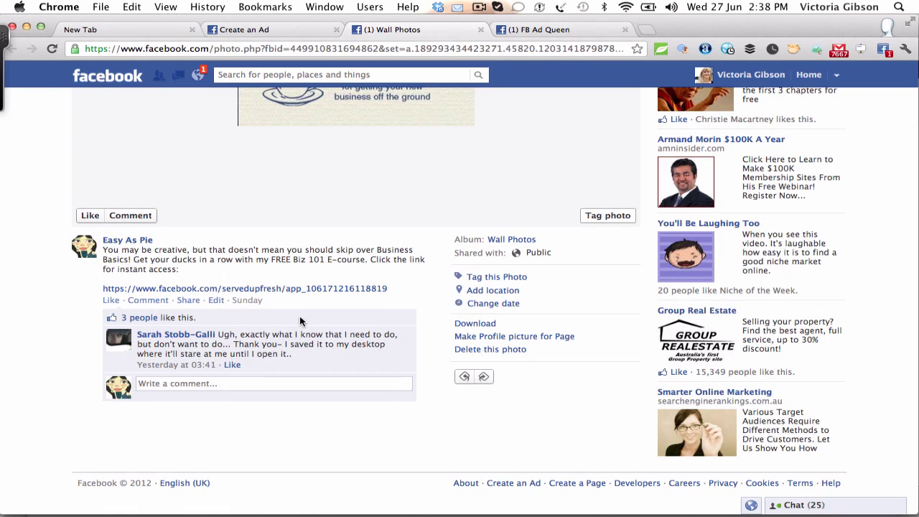
{"action": "scroll", "coordinate": [300, 322], "scroll_direction": "up", "scroll_amount": 5}
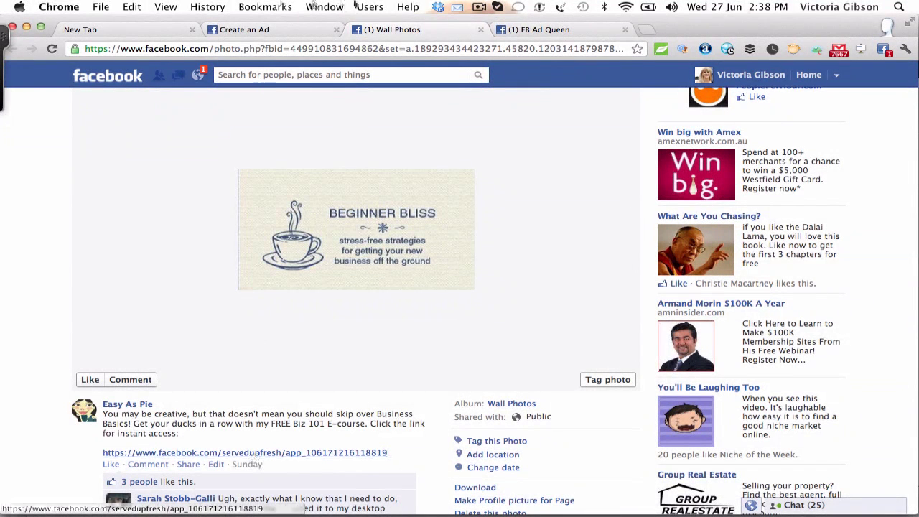
{"action": "left_click", "coordinate": [296, 31]}
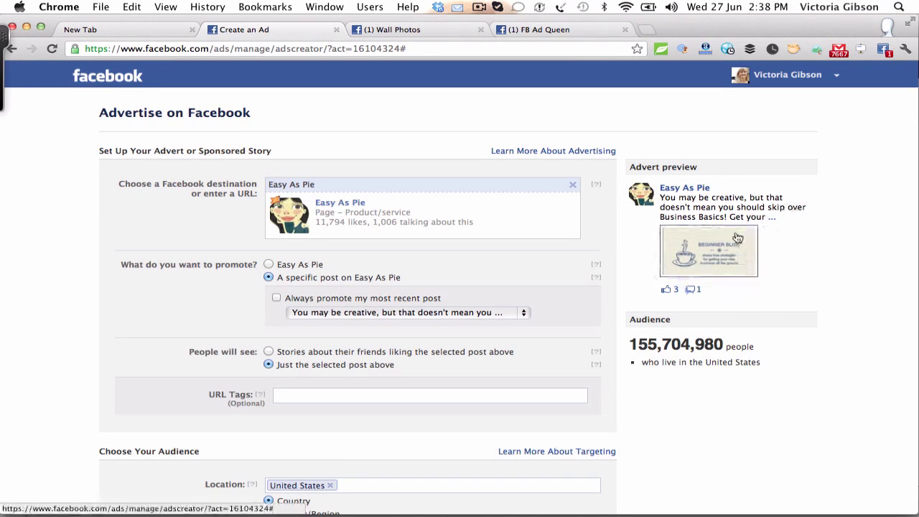
Step: Replace the Easy As Pie destination with FB Ad Queen and choose 'A specific post on FB Ad Queen'
{"action": "scroll", "coordinate": [724, 246], "scroll_direction": "down", "scroll_amount": 5}
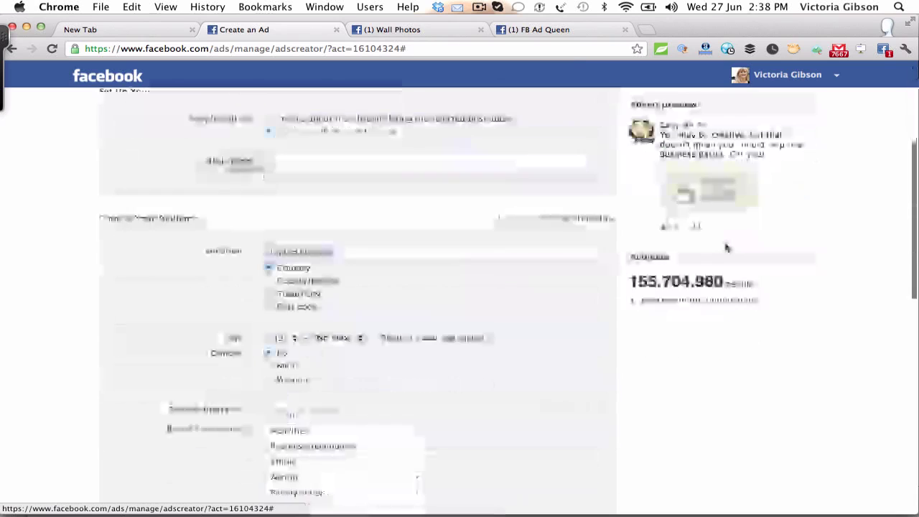
{"action": "scroll", "coordinate": [611, 216], "scroll_direction": "up", "scroll_amount": 5}
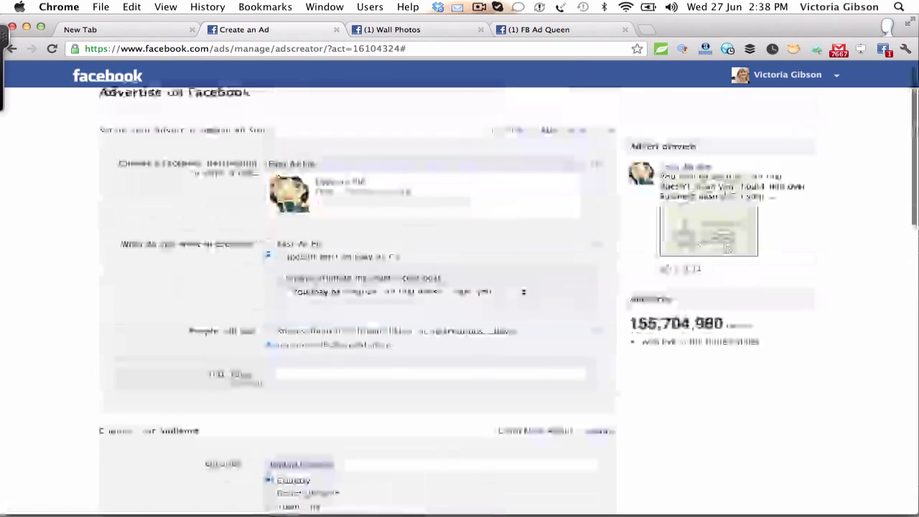
{"action": "left_click", "coordinate": [573, 164]}
{"action": "type", "text": "Fb"}
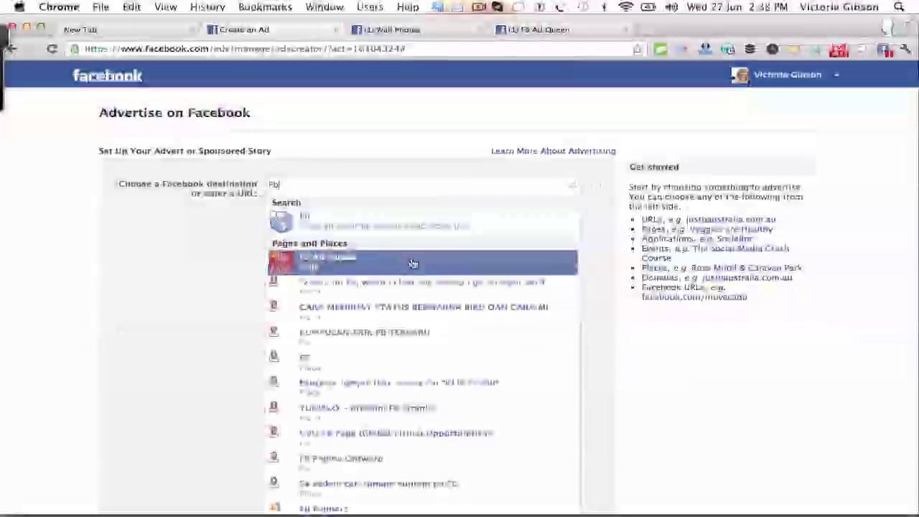
{"action": "left_click", "coordinate": [407, 264]}
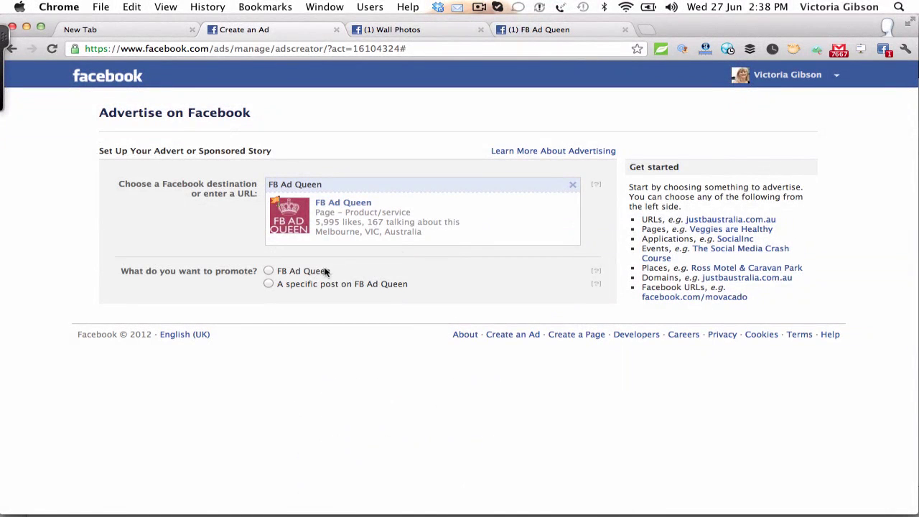
{"action": "left_click", "coordinate": [268, 284]}
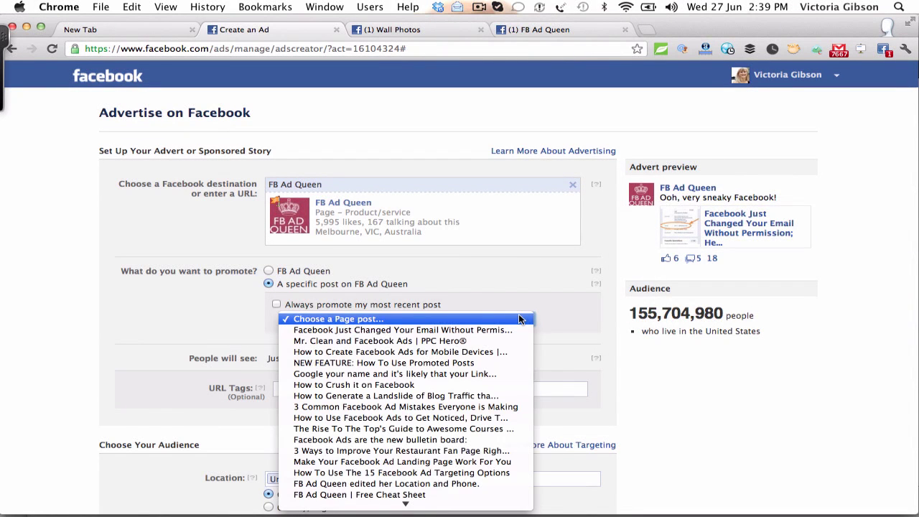
Step: Pick 'How to Crush it on Facebook', then change the promoted post to 'FB Ad Queen | Free Cheat Sheet'
{"action": "left_click", "coordinate": [518, 319]}
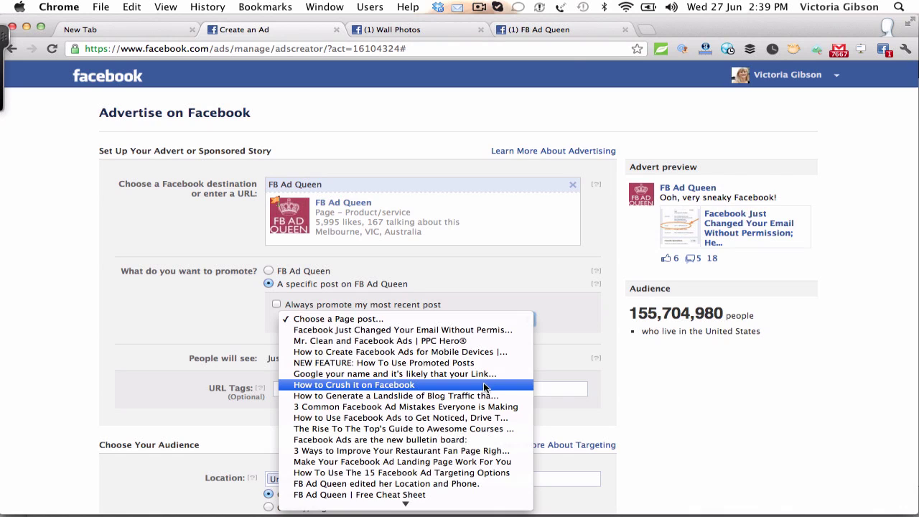
{"action": "left_click", "coordinate": [459, 385]}
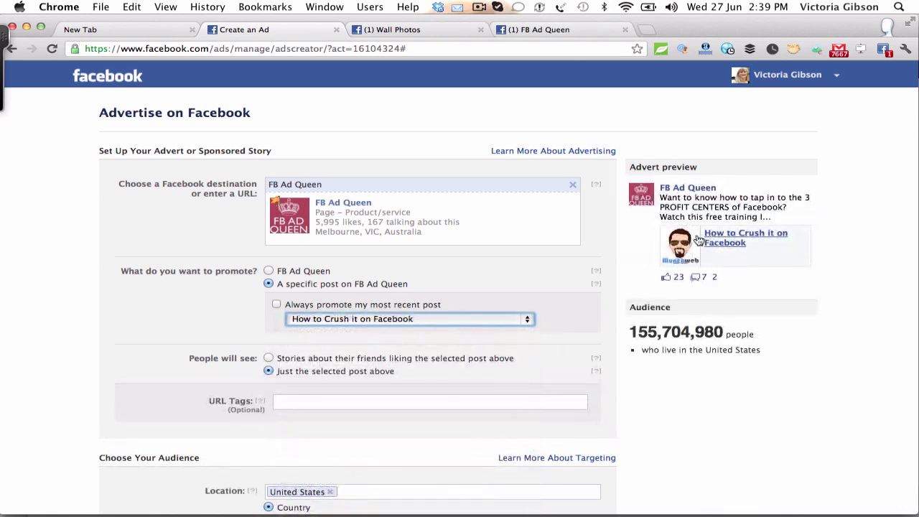
{"action": "left_click", "coordinate": [522, 321]}
{"action": "scroll", "coordinate": [518, 355], "scroll_direction": "down", "scroll_amount": 2}
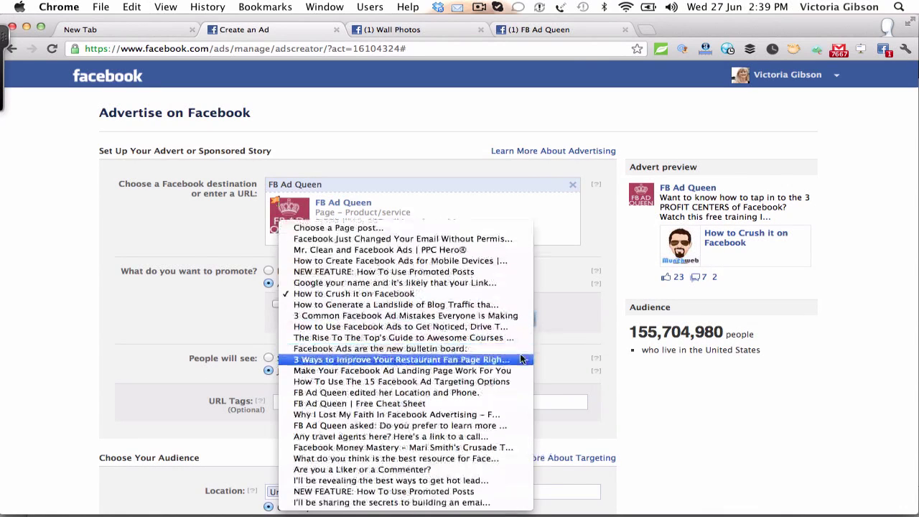
{"action": "left_click", "coordinate": [489, 404]}
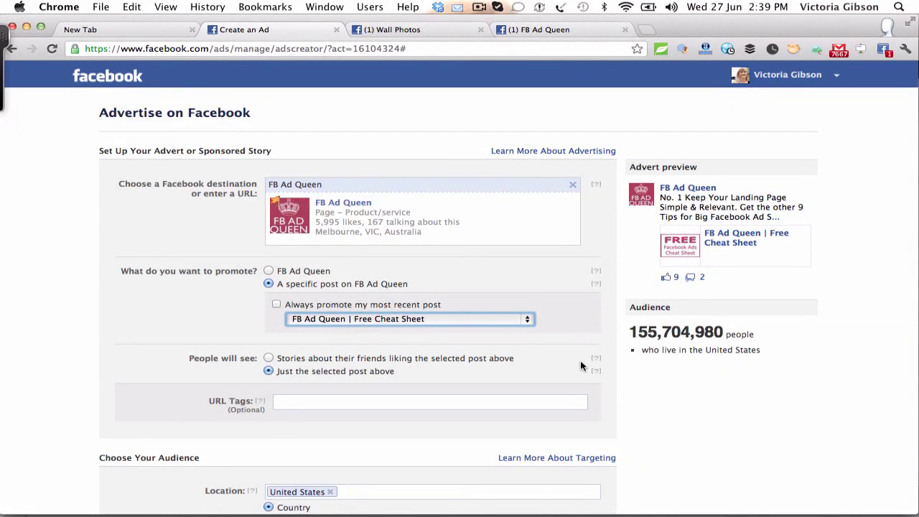
Step: Under Connections, select 'Only people not connected to FB Ad Queen' (about 155,703,700 US users)
{"action": "scroll", "coordinate": [586, 364], "scroll_direction": "down", "scroll_amount": 1}
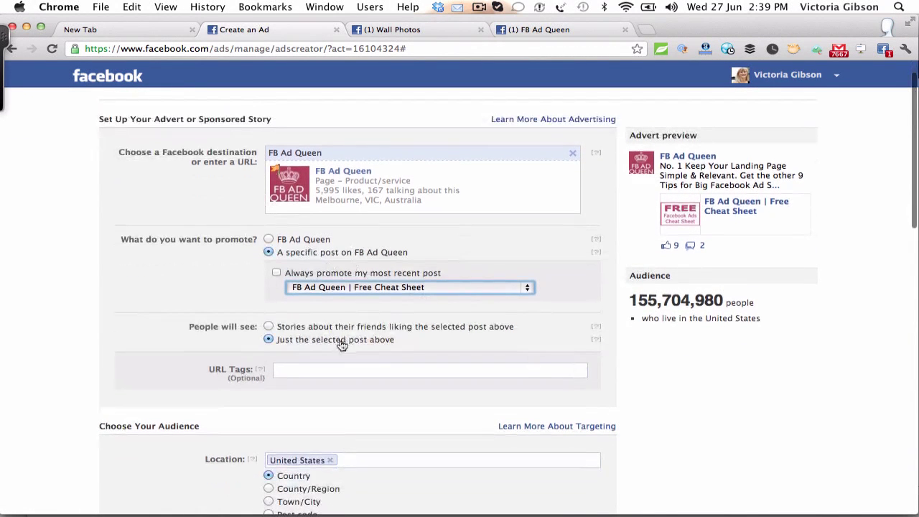
{"action": "scroll", "coordinate": [398, 317], "scroll_direction": "down", "scroll_amount": 4}
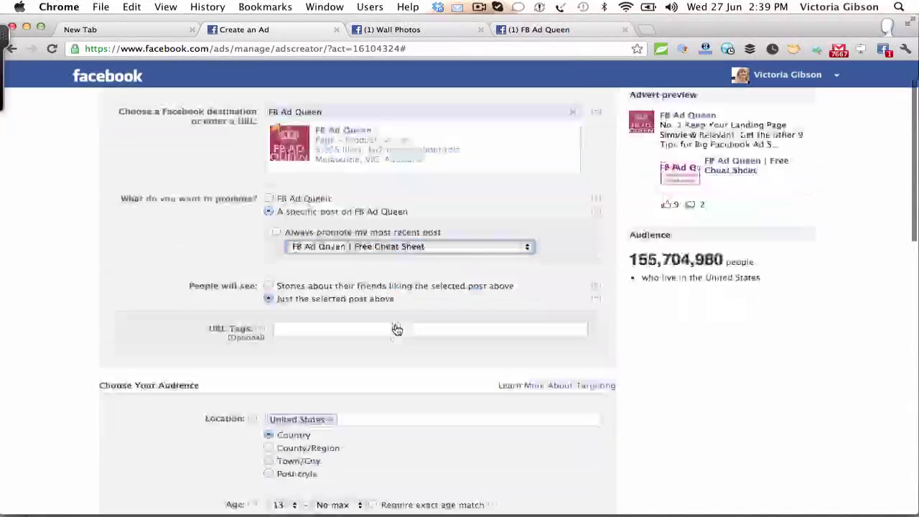
{"action": "scroll", "coordinate": [392, 307], "scroll_direction": "down", "scroll_amount": 3}
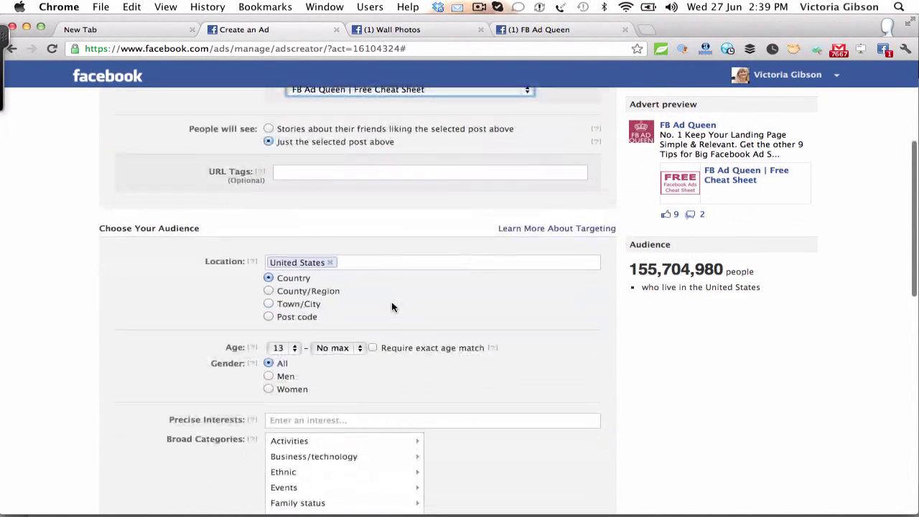
{"action": "scroll", "coordinate": [408, 255], "scroll_direction": "down", "scroll_amount": 4}
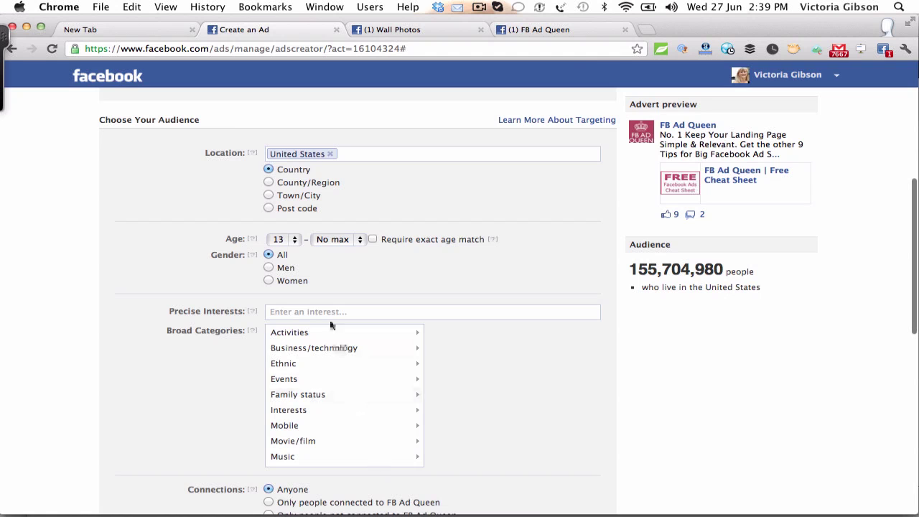
{"action": "scroll", "coordinate": [340, 328], "scroll_direction": "down", "scroll_amount": 4}
{"action": "scroll", "coordinate": [342, 331], "scroll_direction": "down", "scroll_amount": 5}
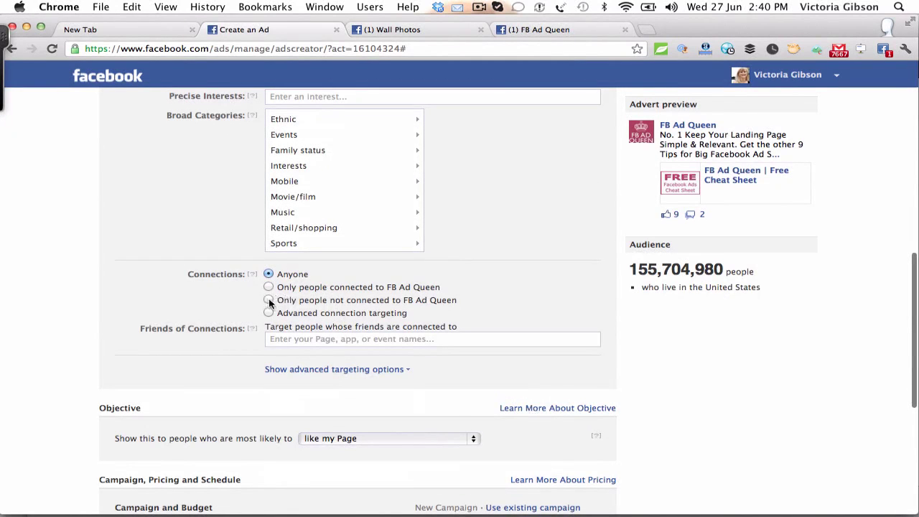
{"action": "left_click", "coordinate": [268, 300]}
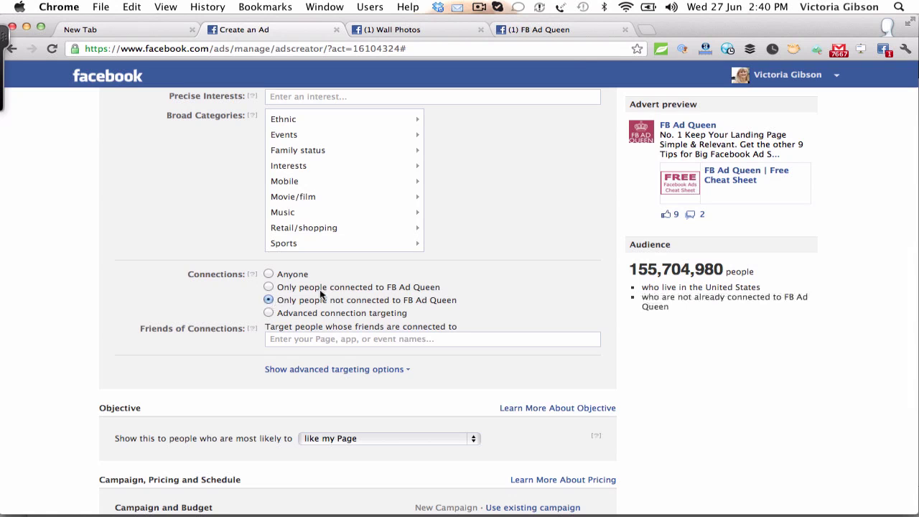
{"action": "scroll", "coordinate": [415, 294], "scroll_direction": "down", "scroll_amount": 3}
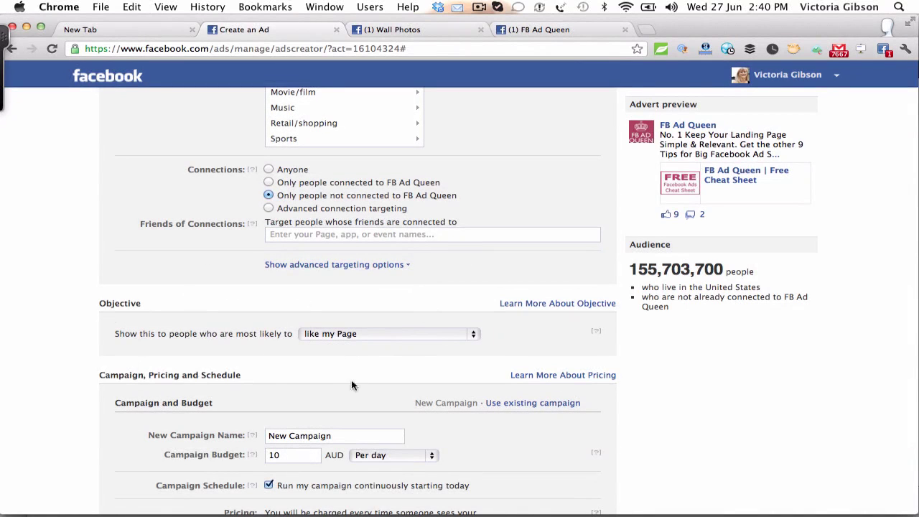
Step: Set the objective to 'click on my advert or sponsored story', giving CPC pricing at a $1.34 bid
{"action": "left_click", "coordinate": [467, 336]}
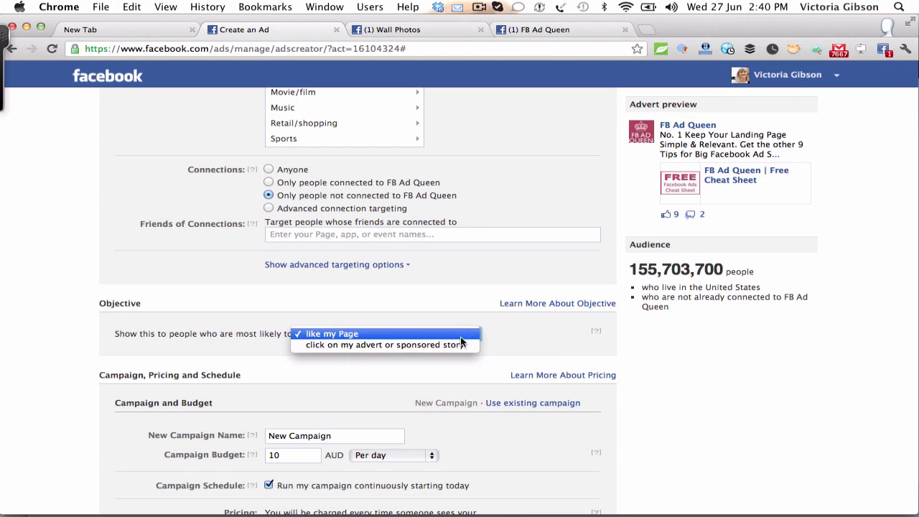
{"action": "left_click", "coordinate": [462, 346]}
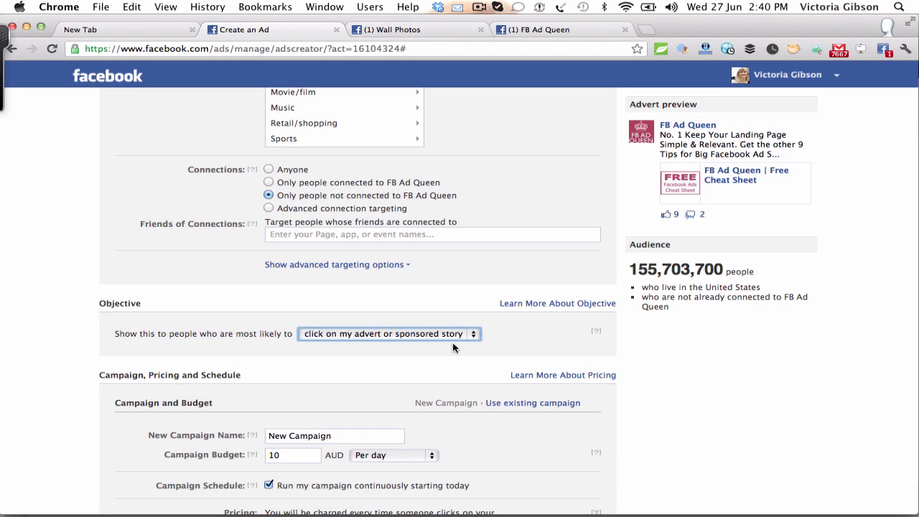
{"action": "scroll", "coordinate": [453, 348], "scroll_direction": "down", "scroll_amount": 3}
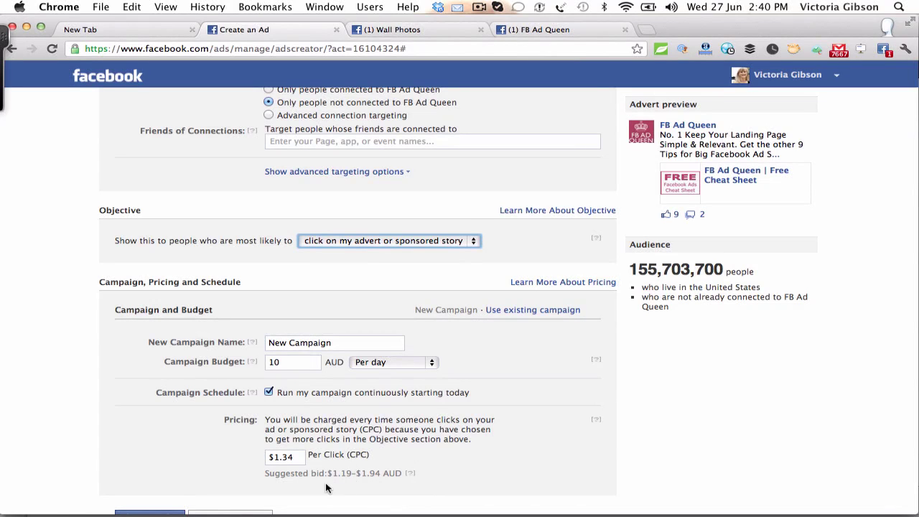
{"action": "scroll", "coordinate": [370, 492], "scroll_direction": "down", "scroll_amount": 1}
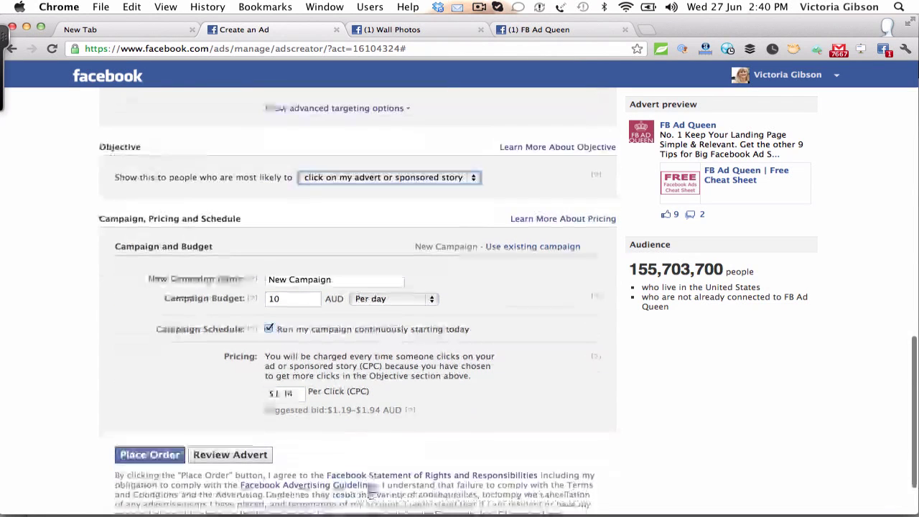
{"action": "scroll", "coordinate": [370, 492], "scroll_direction": "up", "scroll_amount": 5}
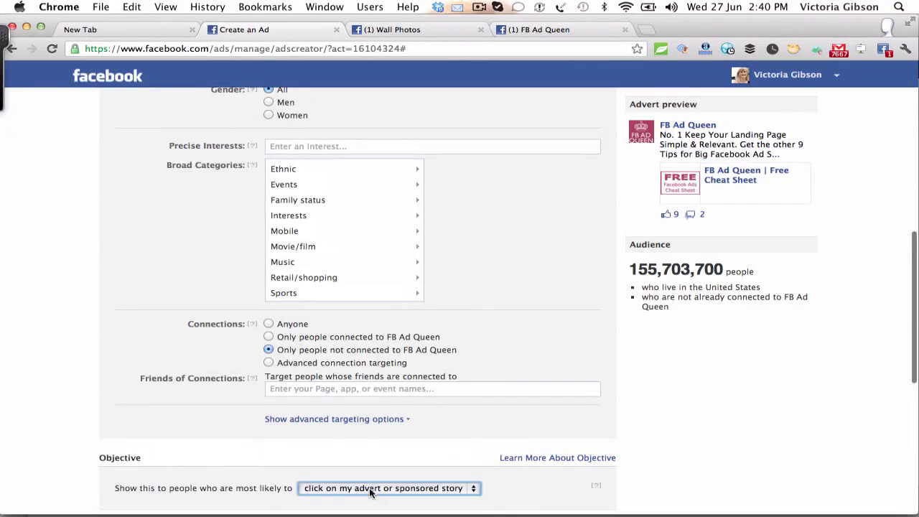
{"action": "scroll", "coordinate": [371, 495], "scroll_direction": "up", "scroll_amount": 5}
{"action": "scroll", "coordinate": [372, 492], "scroll_direction": "up", "scroll_amount": 5}
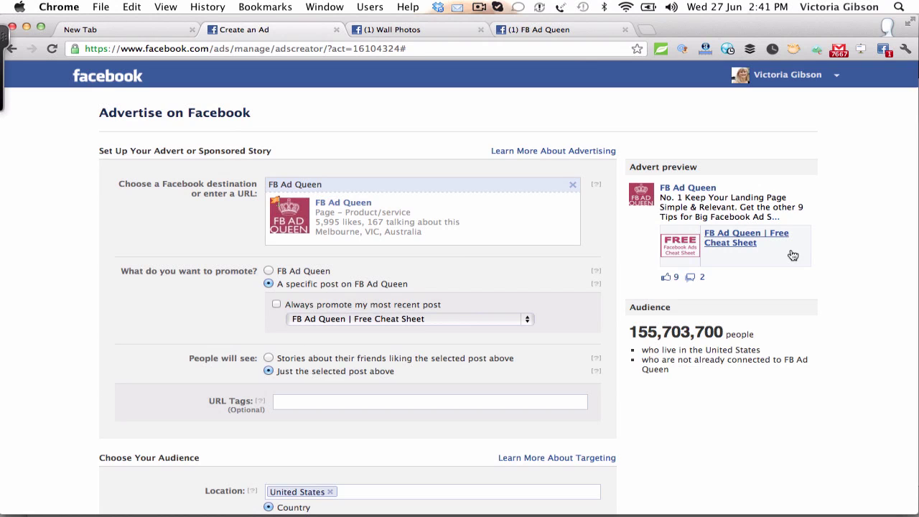
{"action": "scroll", "coordinate": [793, 255], "scroll_direction": "down", "scroll_amount": 1}
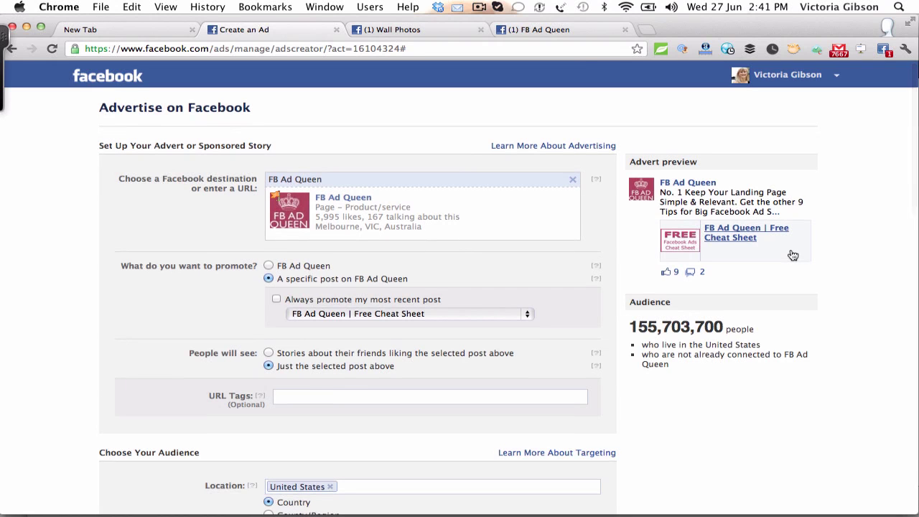